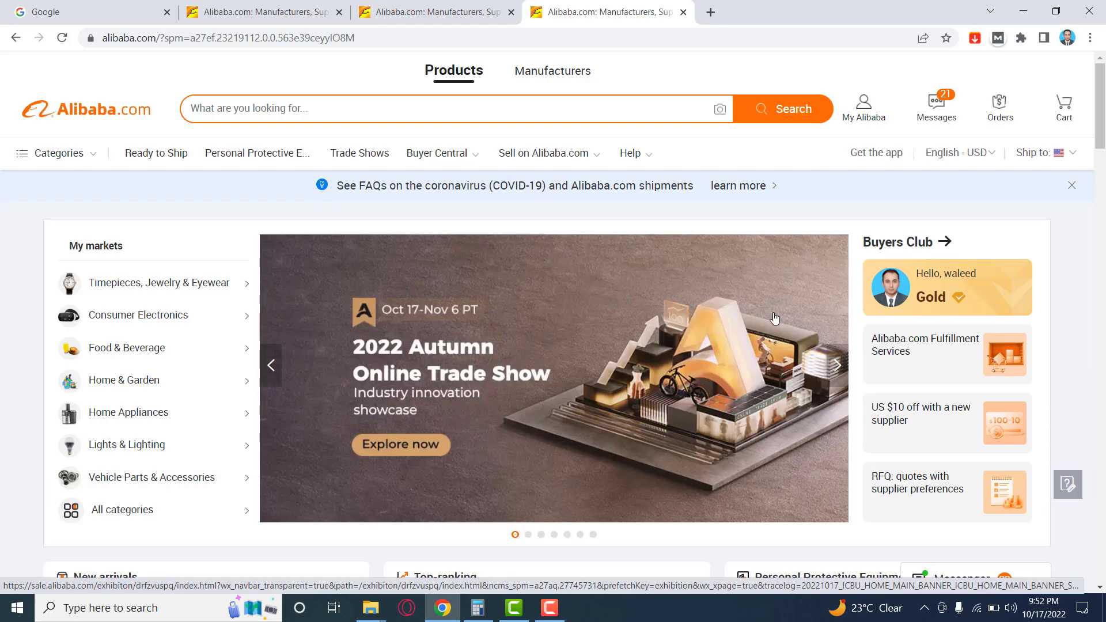
# Open the pricing rules settings in the dropshipping workstation of My Alibaba.
pyautogui.click(864, 106)
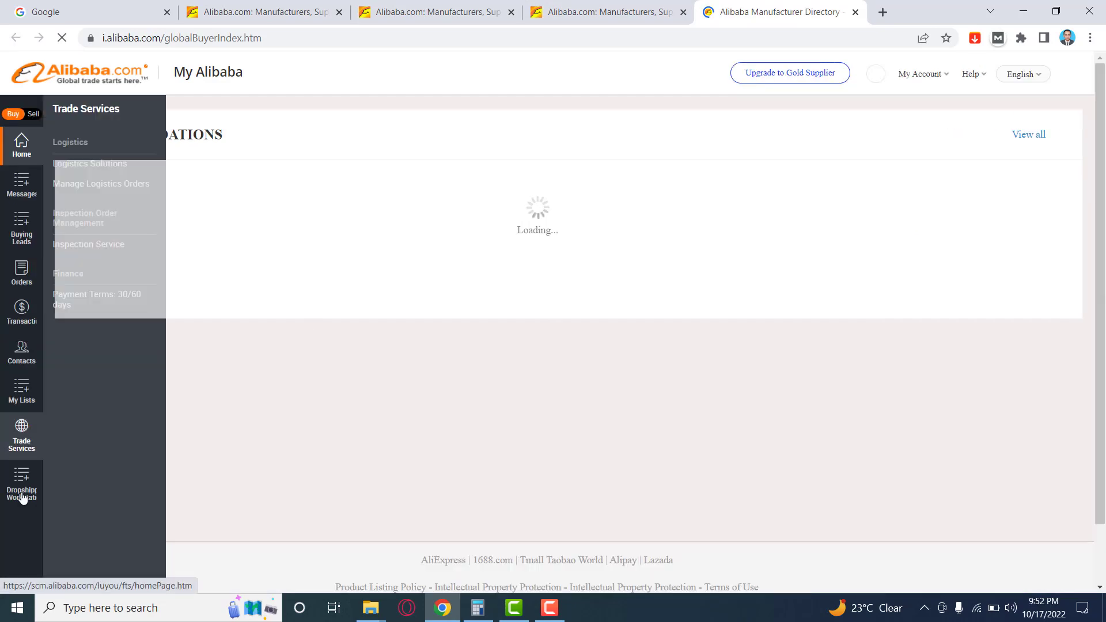
pyautogui.click(22, 497)
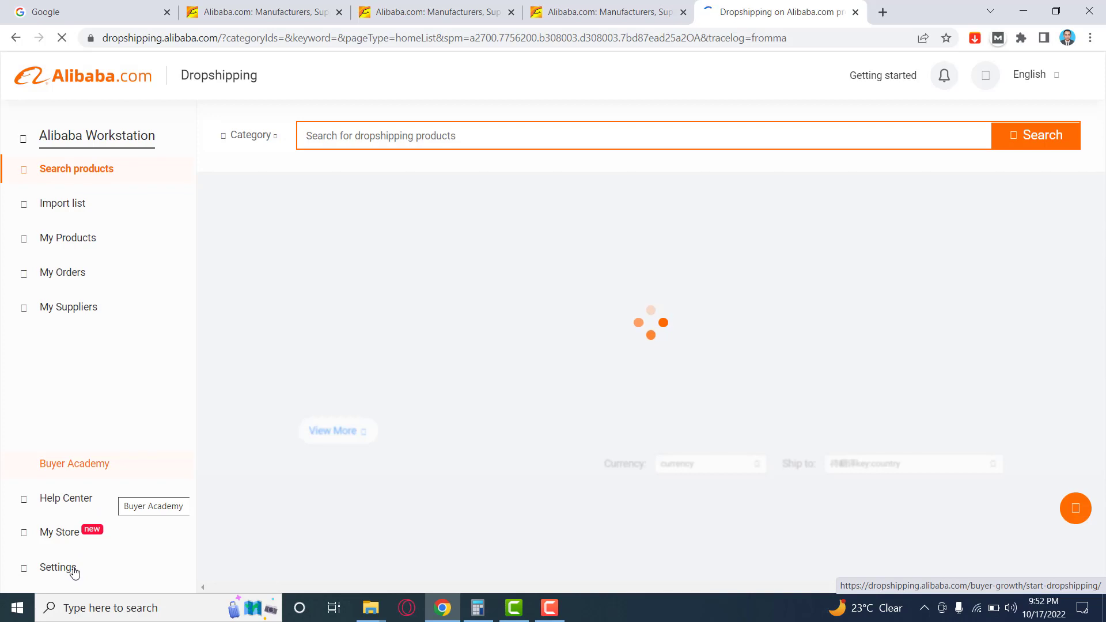
pyautogui.click(74, 570)
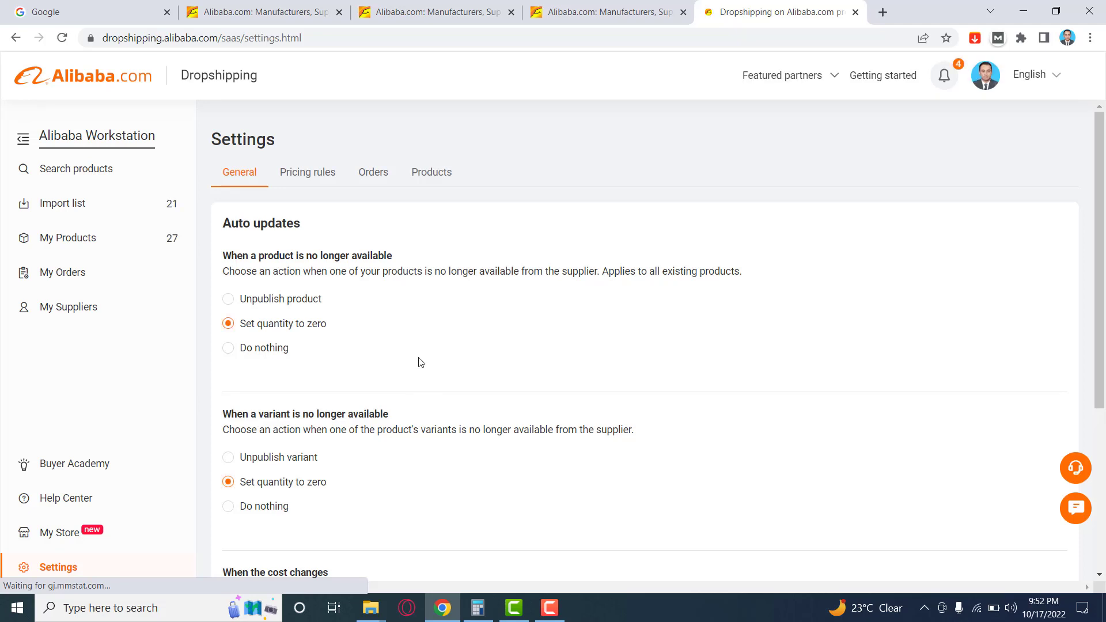
pyautogui.click(312, 178)
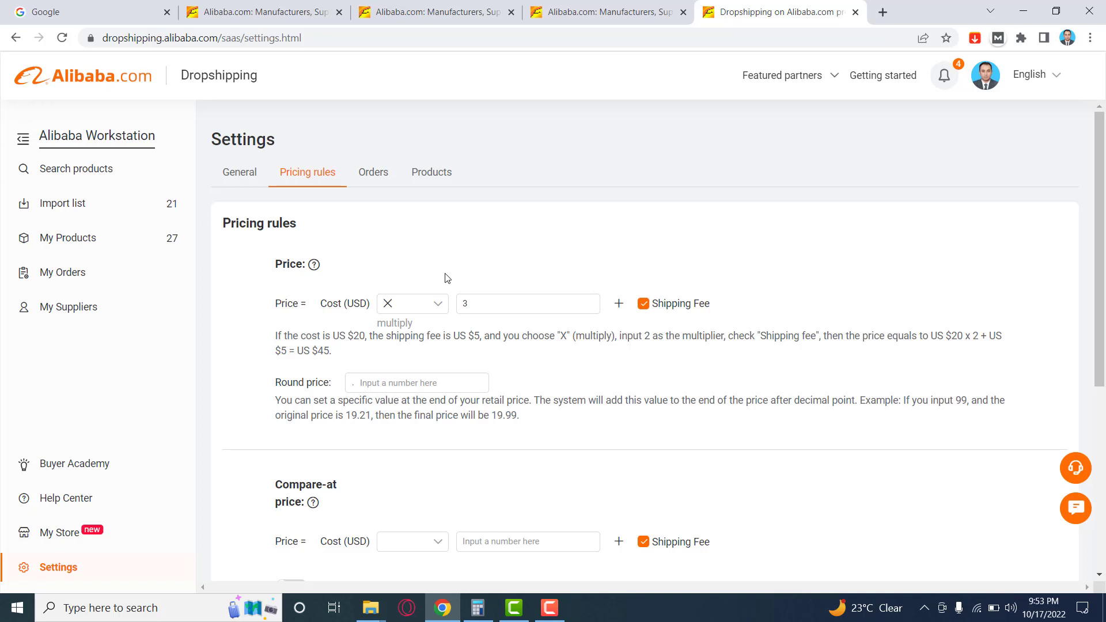
# Set the product price rule to cost plus 5, with the shipping fee included.
pyautogui.scroll(-1, 283, 206)
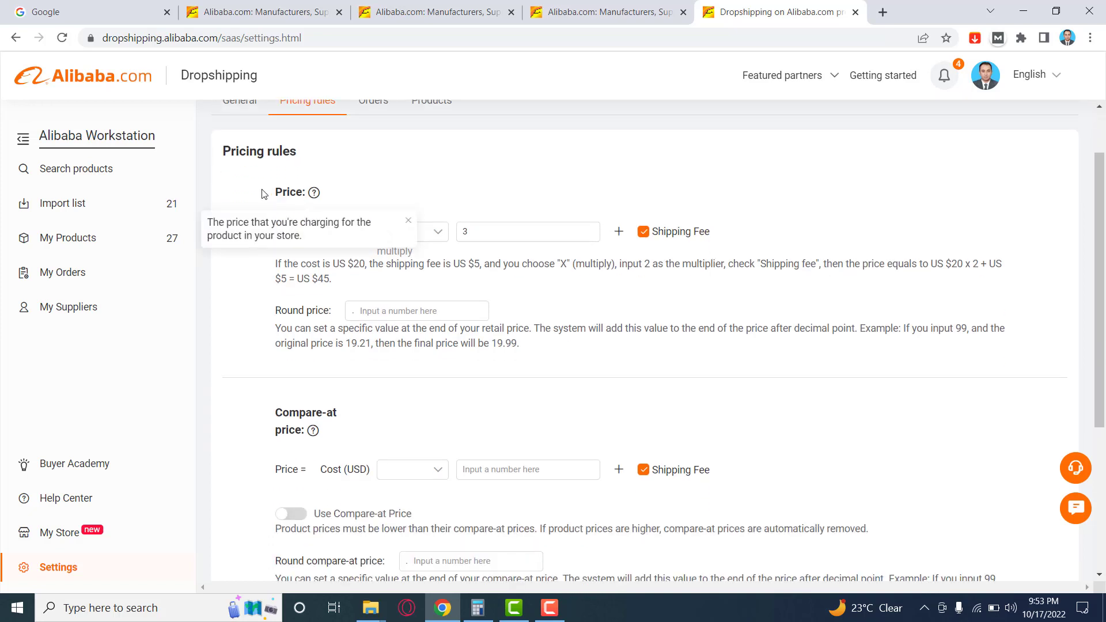
pyautogui.scroll(1, 438, 242)
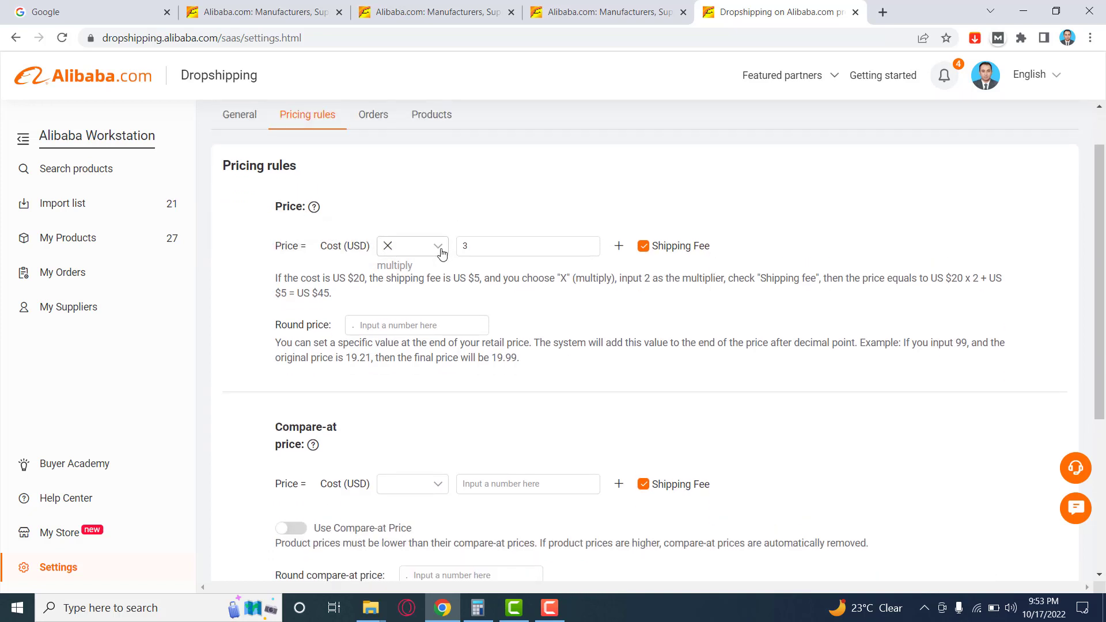
pyautogui.click(440, 249)
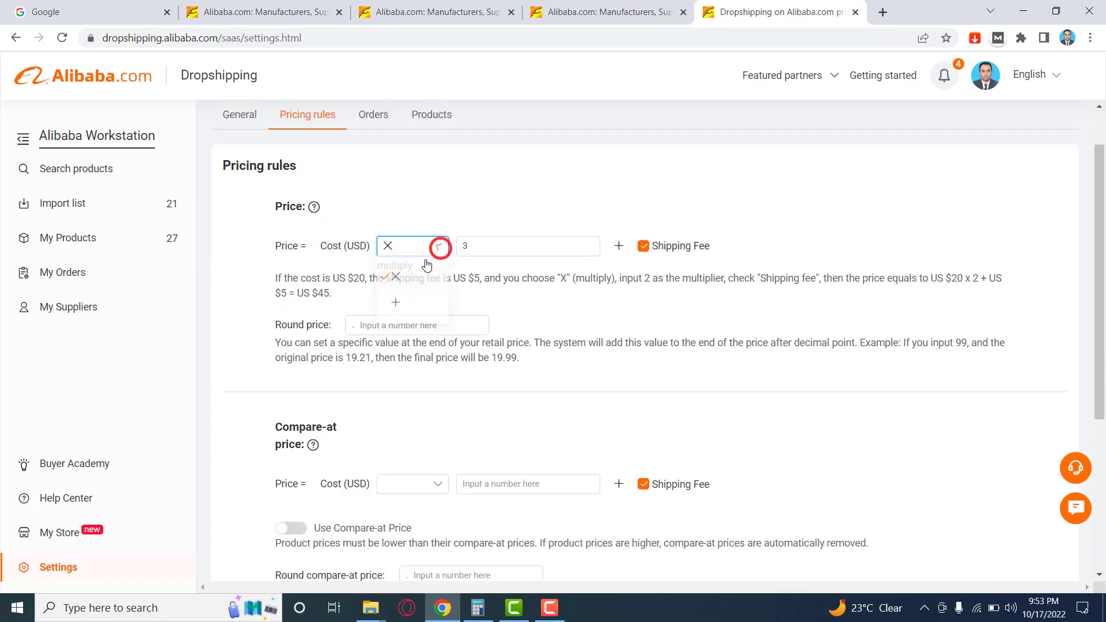
pyautogui.click(402, 309)
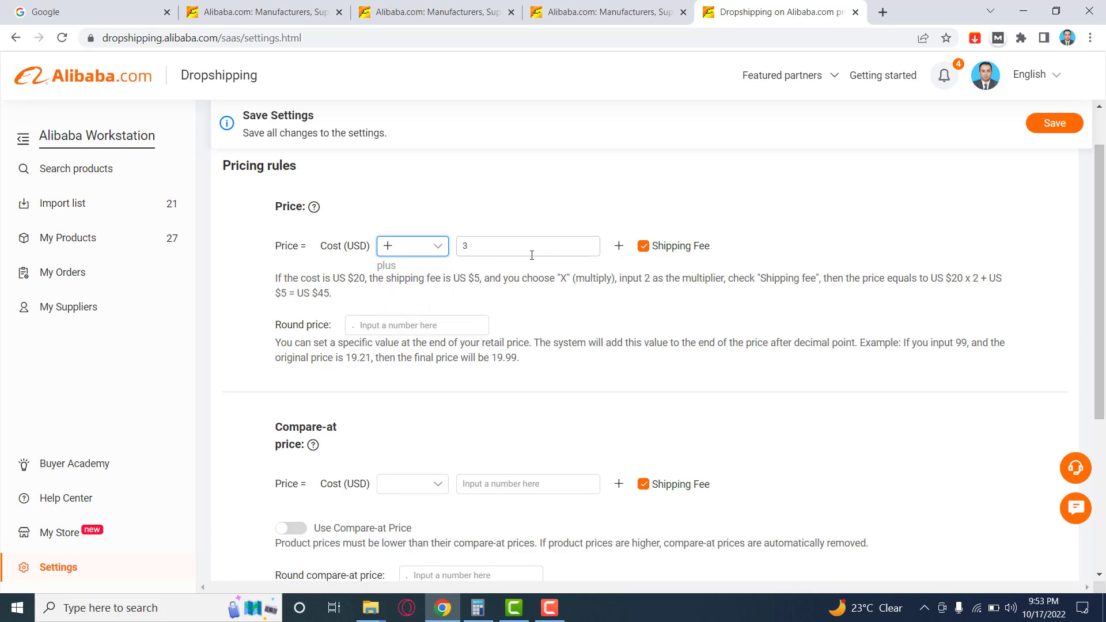
pyautogui.click(644, 246)
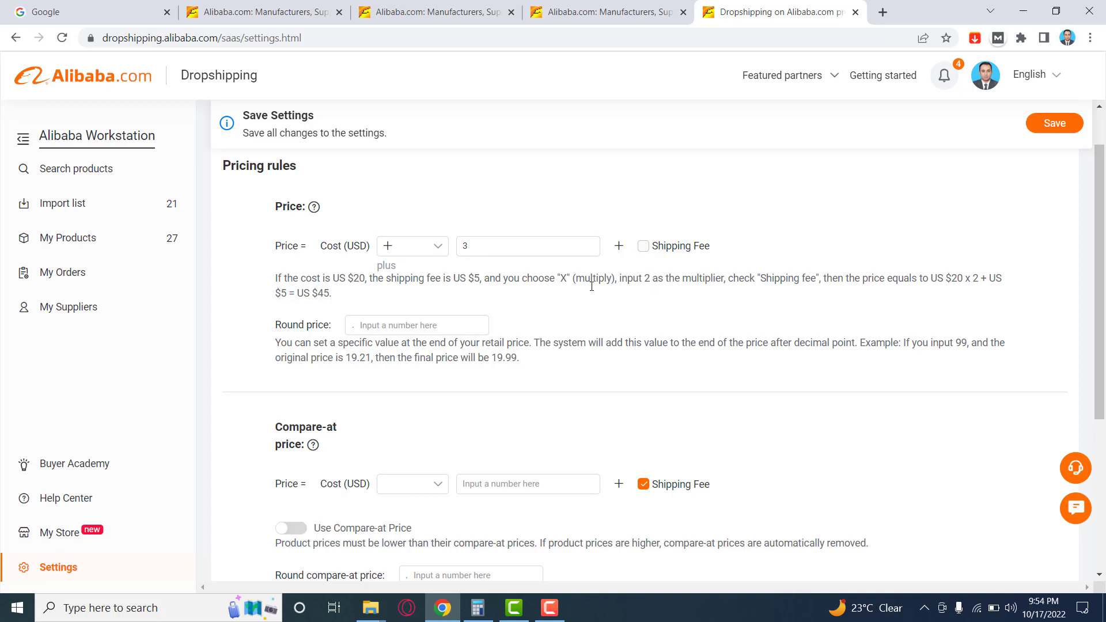
pyautogui.click(644, 246)
pyautogui.doubleClick(496, 243)
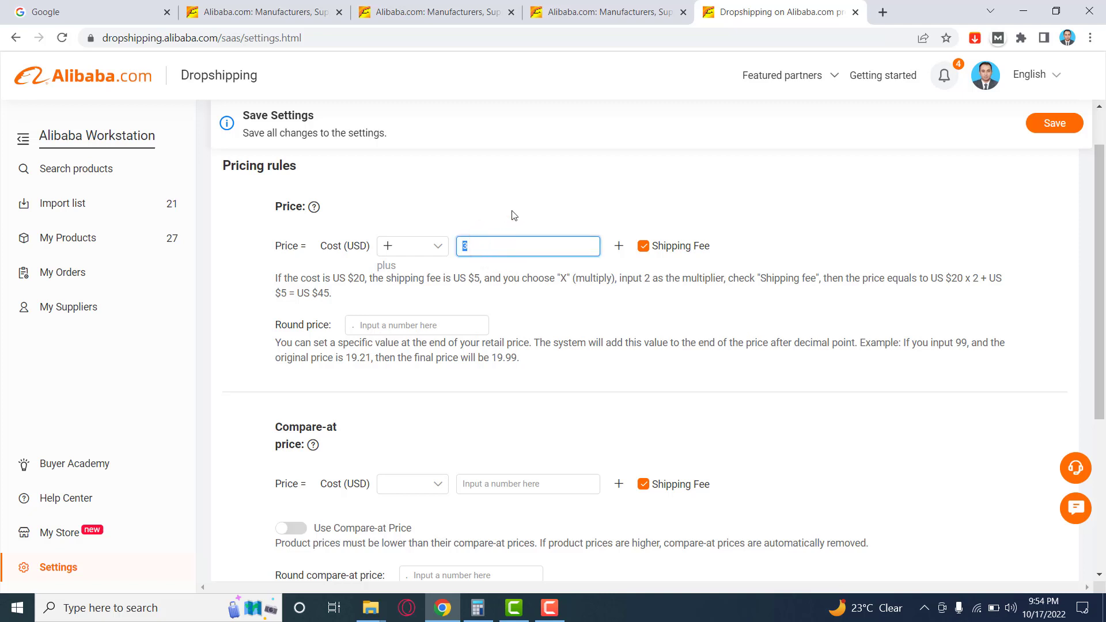
pyautogui.doubleClick(469, 249)
pyautogui.write('5')
pyautogui.click(532, 190)
pyautogui.click(511, 248)
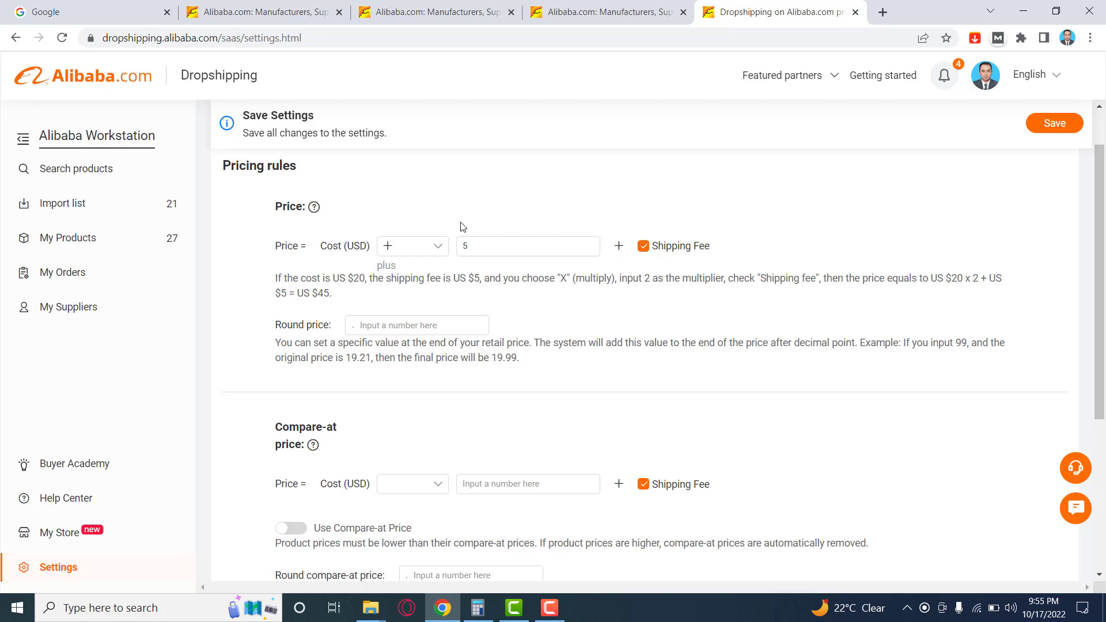
# Set the product price rule to multiply the cost by 2.
pyautogui.click(436, 252)
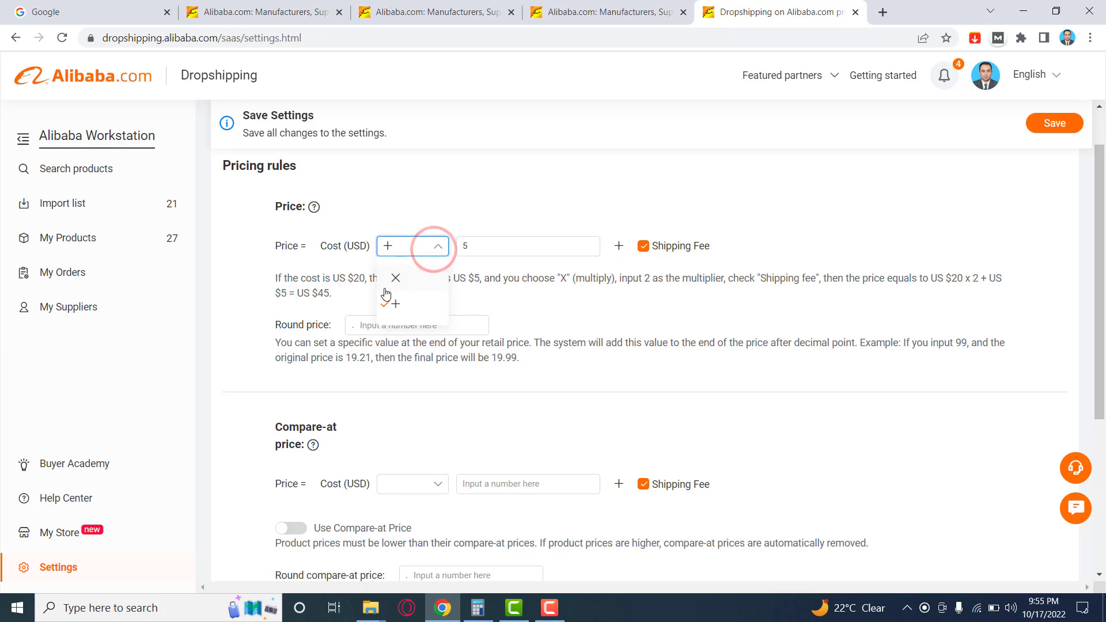
pyautogui.click(401, 278)
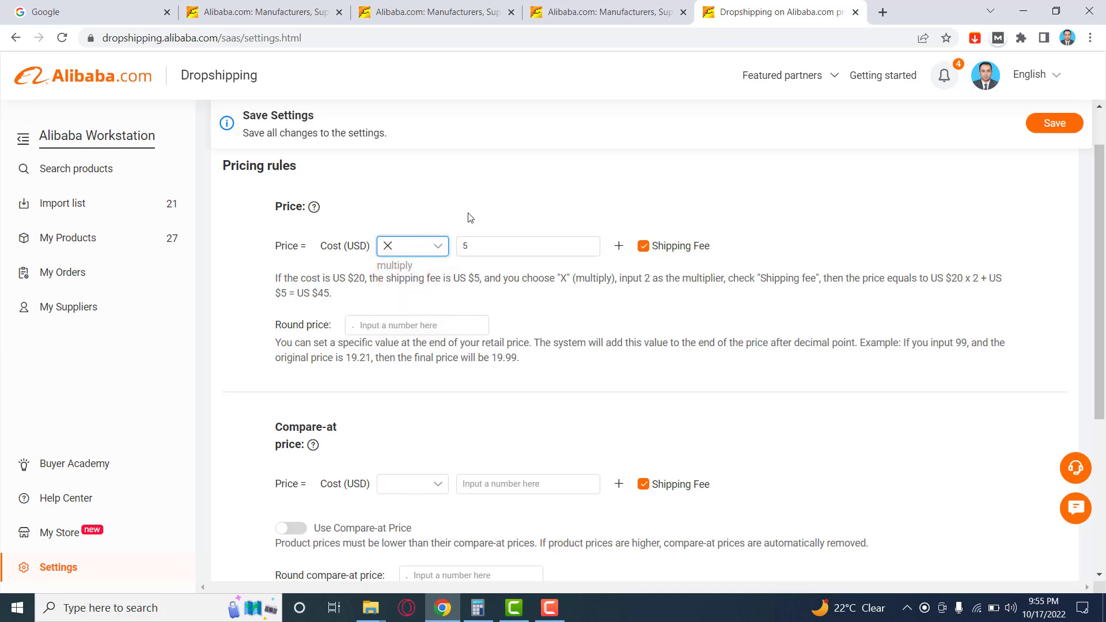
pyautogui.doubleClick(465, 246)
pyautogui.write('2')
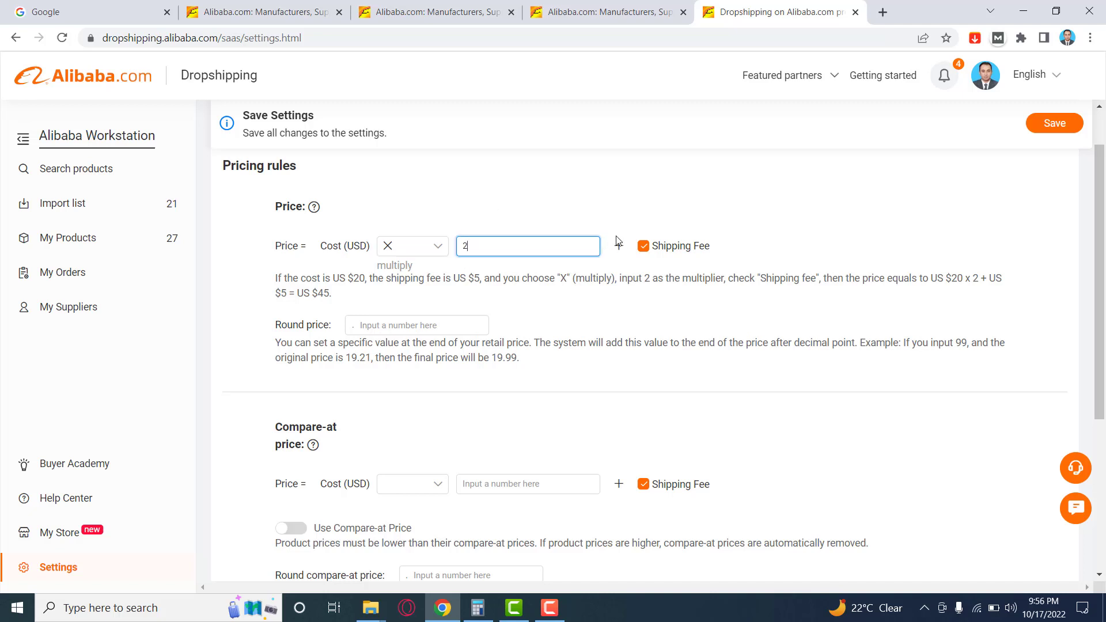
pyautogui.click(572, 197)
# Try a price multiplier of 2.5 and return it to 2.
pyautogui.click(479, 243)
pyautogui.write('.5')
pyautogui.click(632, 179)
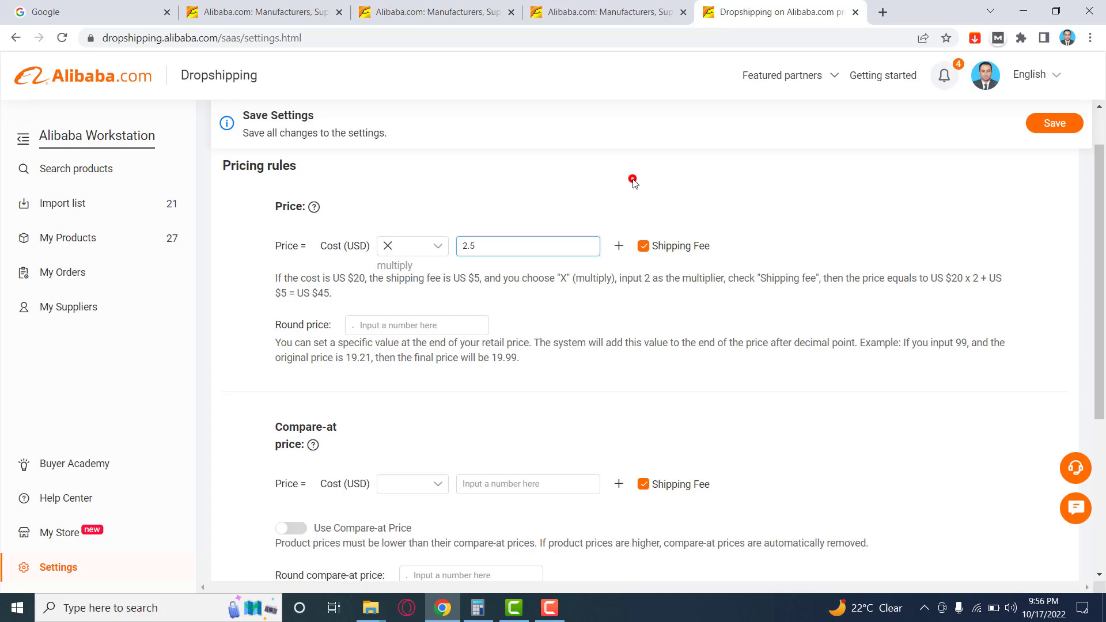
pyautogui.click(539, 242)
pyautogui.press('BackSpace')
pyautogui.press('BackSpace')
pyautogui.click(600, 196)
# Read the worked example under the price rule, checking the item cost, the shipping fee and the calculated price.
pyautogui.scroll(1, 241, 199)
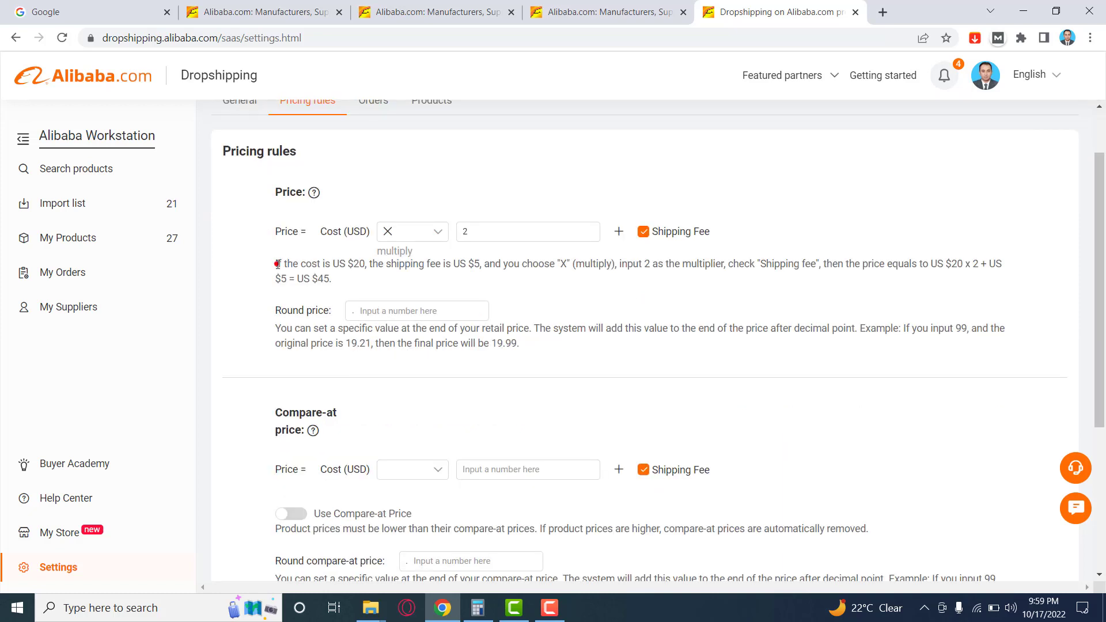
pyautogui.moveTo(277, 265); pyautogui.dragTo(482, 264)
pyautogui.click(490, 277)
pyautogui.doubleClick(355, 264)
pyautogui.click(910, 289)
pyautogui.click(461, 269)
pyautogui.moveTo(402, 283); pyautogui.dragTo(356, 287)
pyautogui.click(355, 286)
pyautogui.moveTo(352, 264); pyautogui.dragTo(357, 264)
pyautogui.click(420, 277)
pyautogui.click(476, 264)
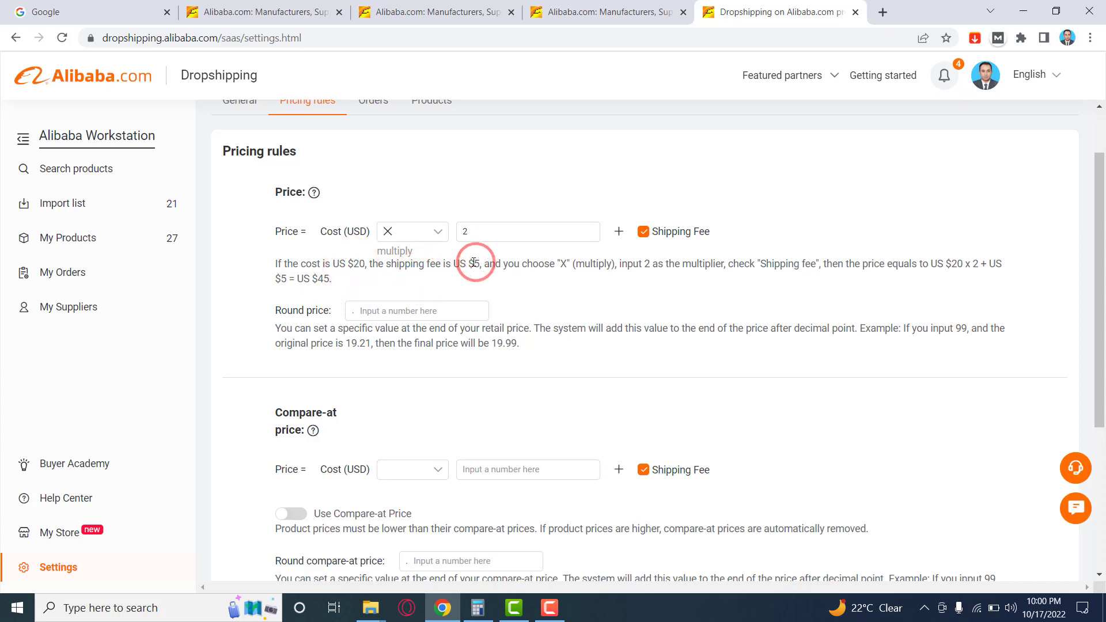
pyautogui.moveTo(333, 278); pyautogui.dragTo(318, 279)
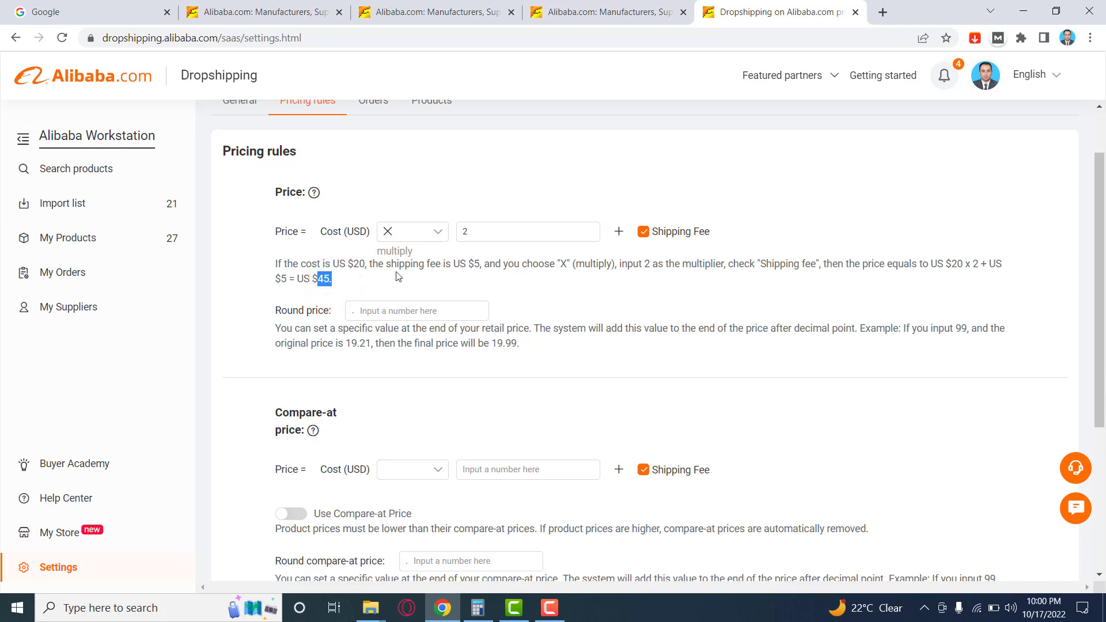
pyautogui.click(435, 281)
# Set the multiplier in the product price rule to 2.5.
pyautogui.click(496, 236)
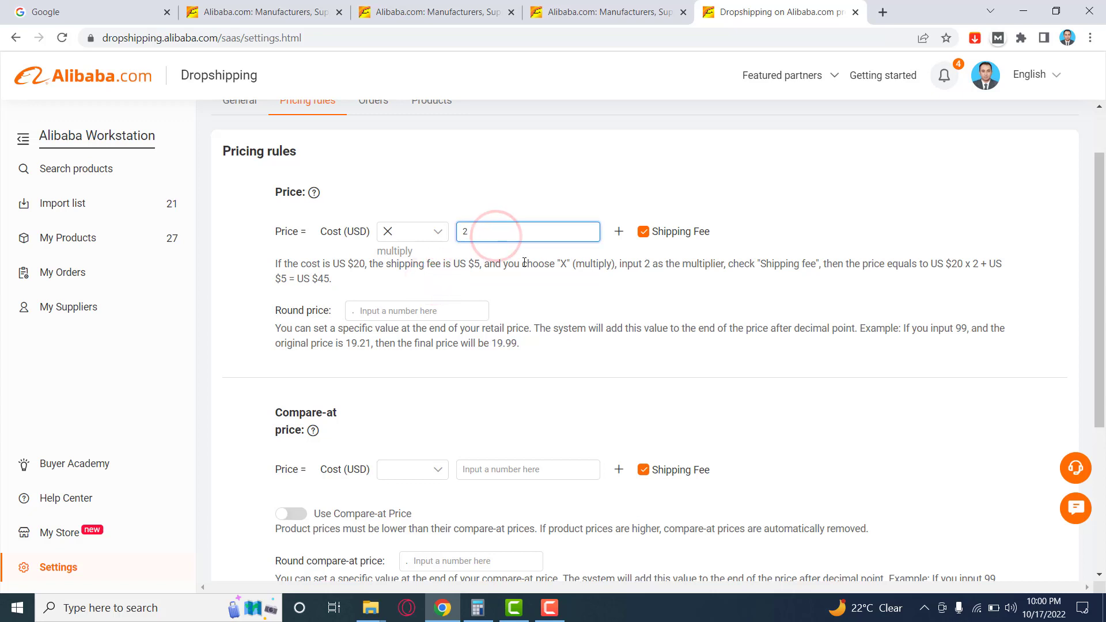
pyautogui.write('.')
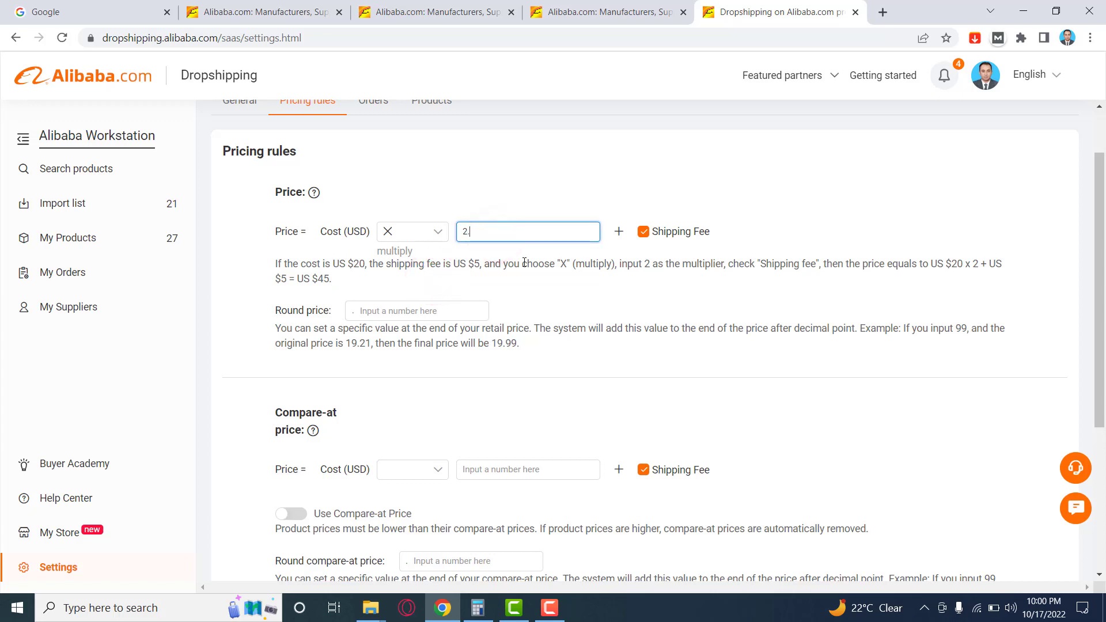
pyautogui.write('5')
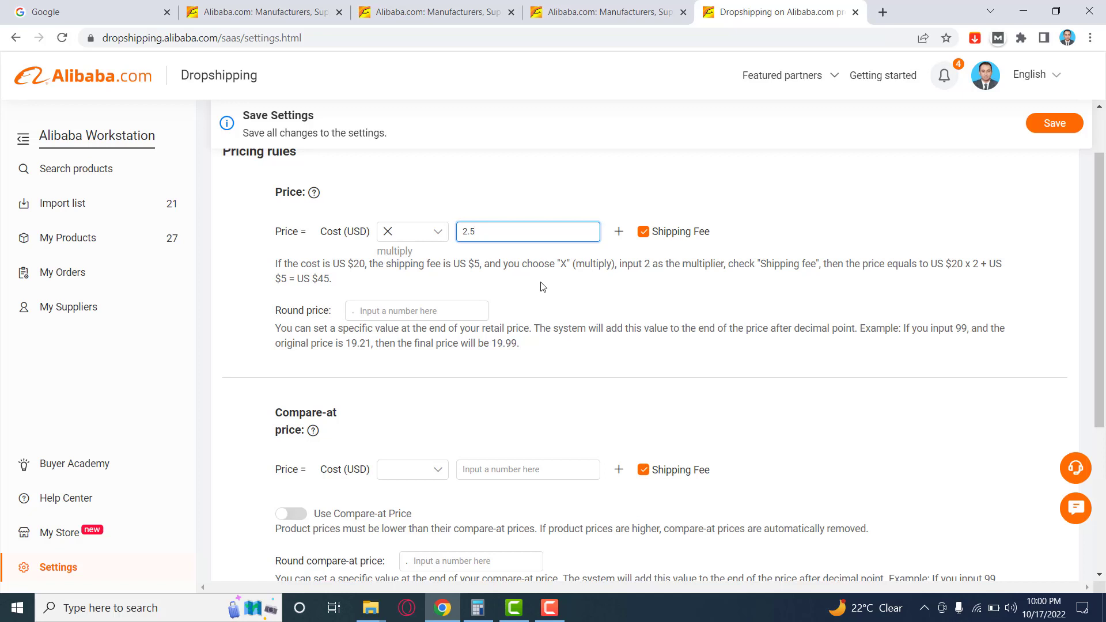
pyautogui.click(540, 282)
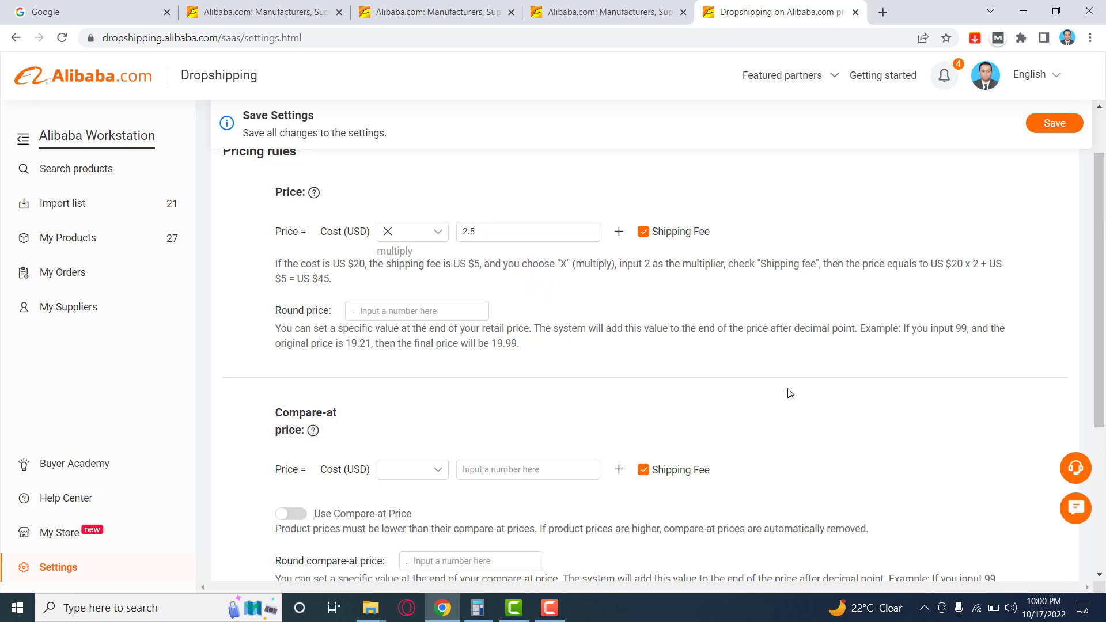
# Set the round price ending for the product price to 40.
pyautogui.scroll(-1, 790, 393)
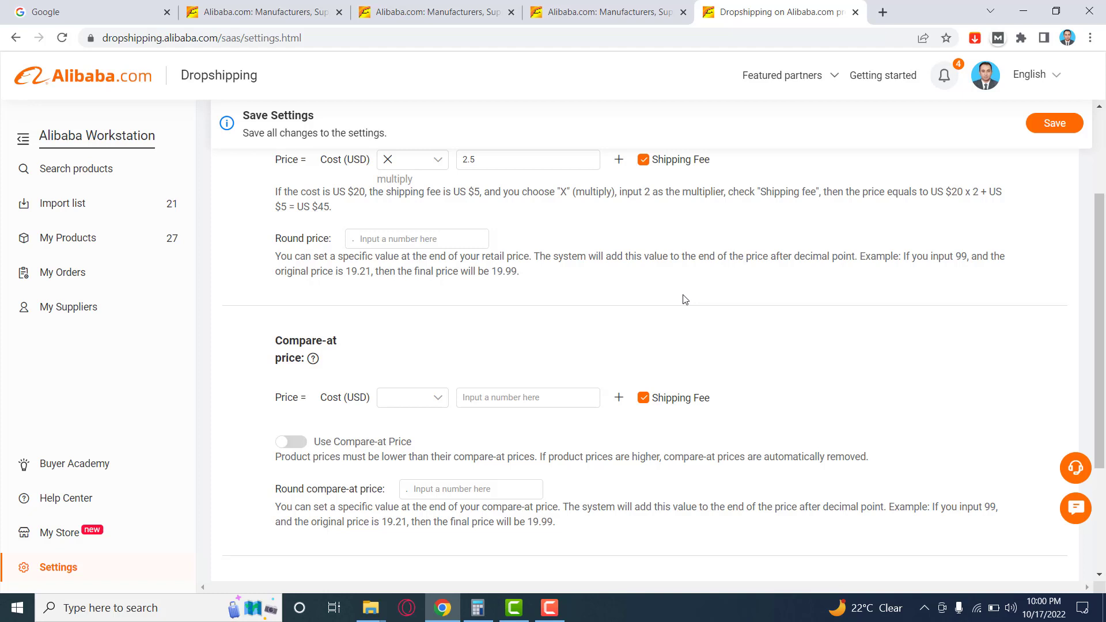
pyautogui.scroll(1, 665, 299)
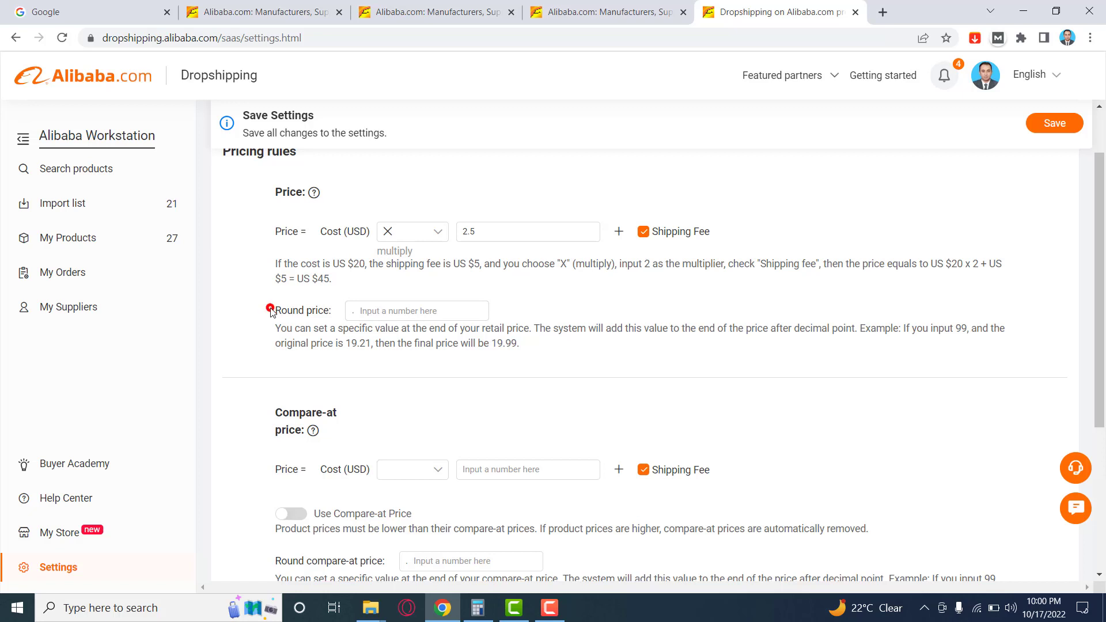
pyautogui.moveTo(271, 310); pyautogui.dragTo(333, 318)
pyautogui.click(339, 340)
pyautogui.click(328, 280)
pyautogui.click(438, 308)
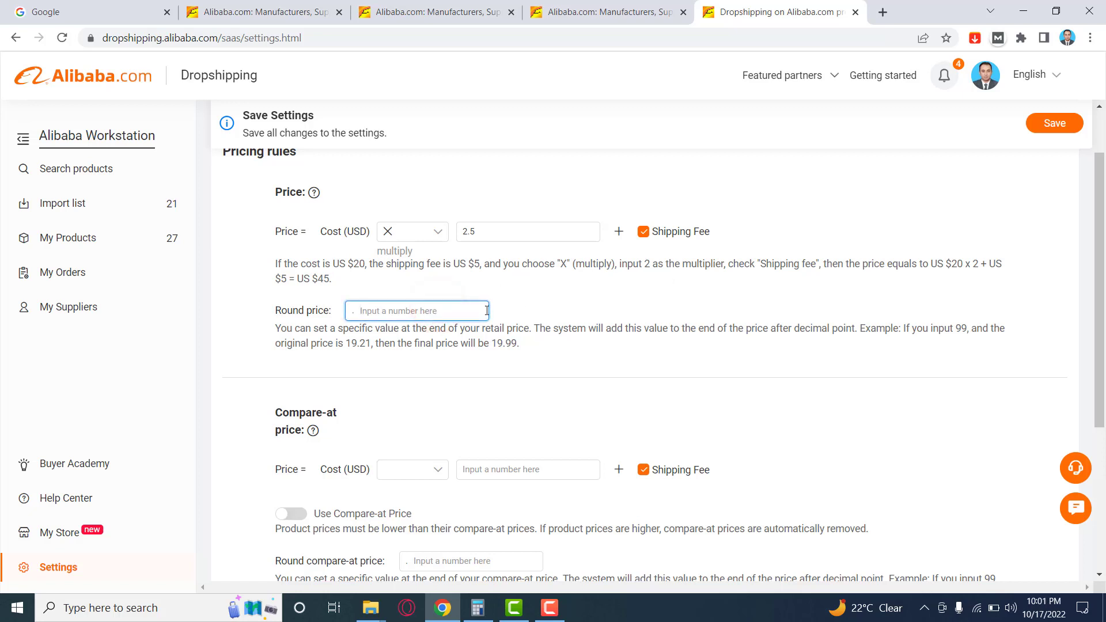
pyautogui.write('40')
pyautogui.click(605, 360)
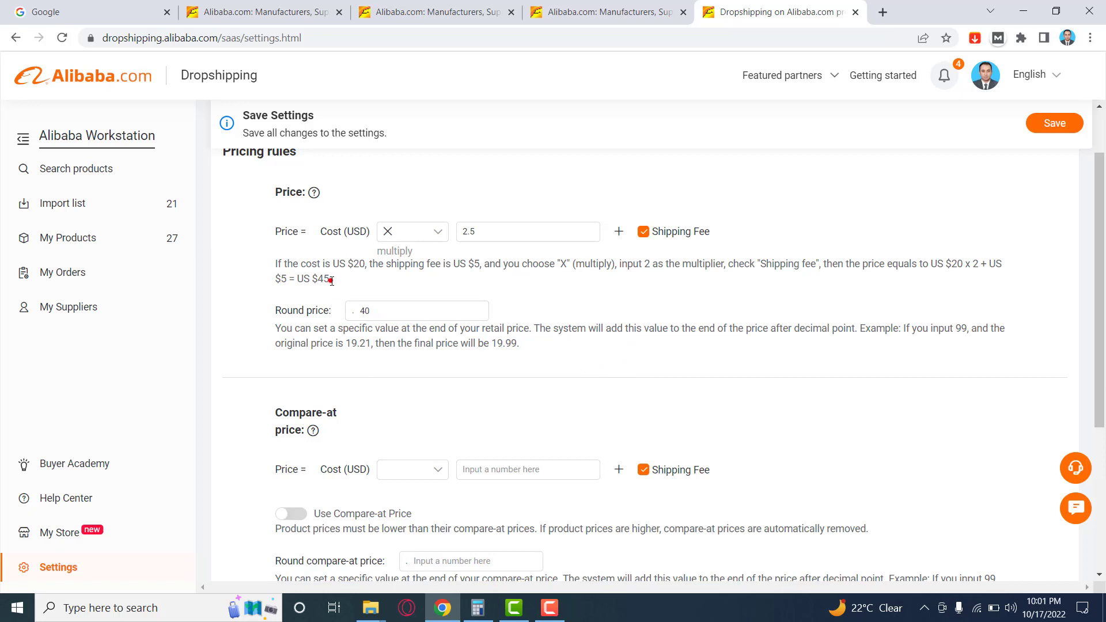
# Set the round price ending for the product price to 99.
pyautogui.moveTo(331, 279); pyautogui.dragTo(324, 279)
pyautogui.click(341, 281)
pyautogui.click(361, 316)
pyautogui.click(386, 292)
pyautogui.click(362, 312)
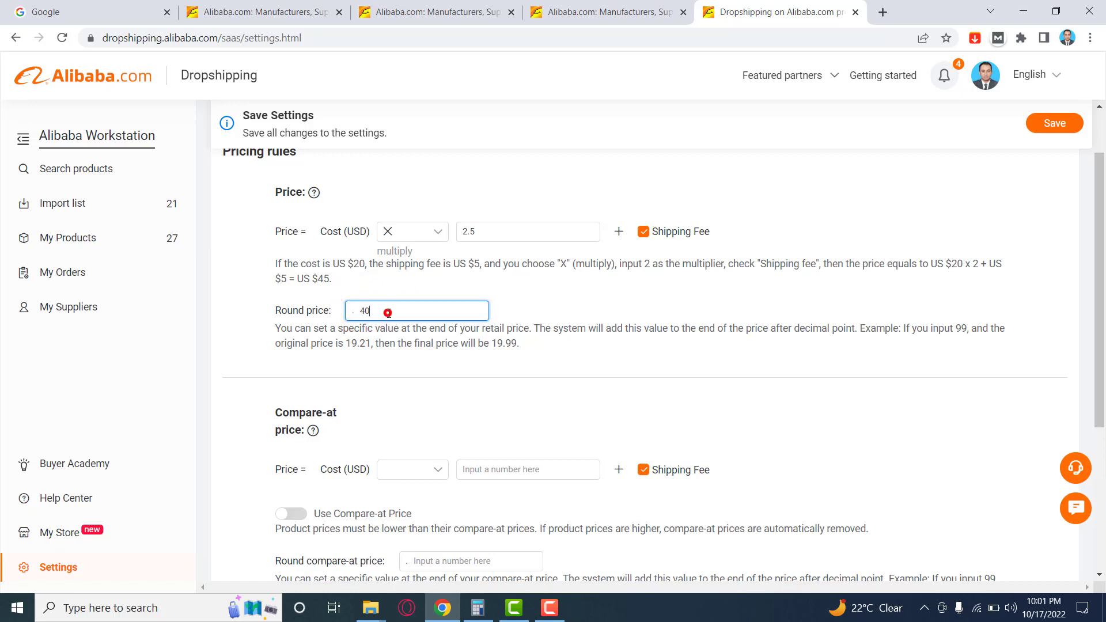
pyautogui.doubleClick(389, 311)
pyautogui.press('BackSpace')
pyautogui.write('99')
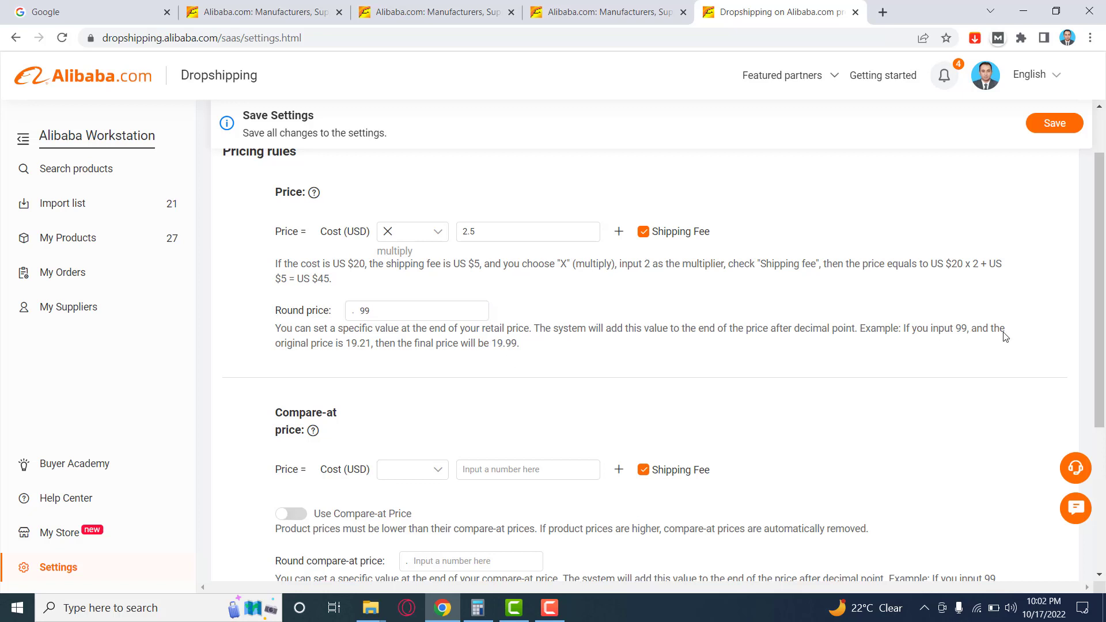
# Read the round price example, comparing the original price and the final price with the entered ending.
pyautogui.doubleClick(343, 345)
pyautogui.click(352, 353)
pyautogui.doubleClick(492, 343)
pyautogui.click(526, 307)
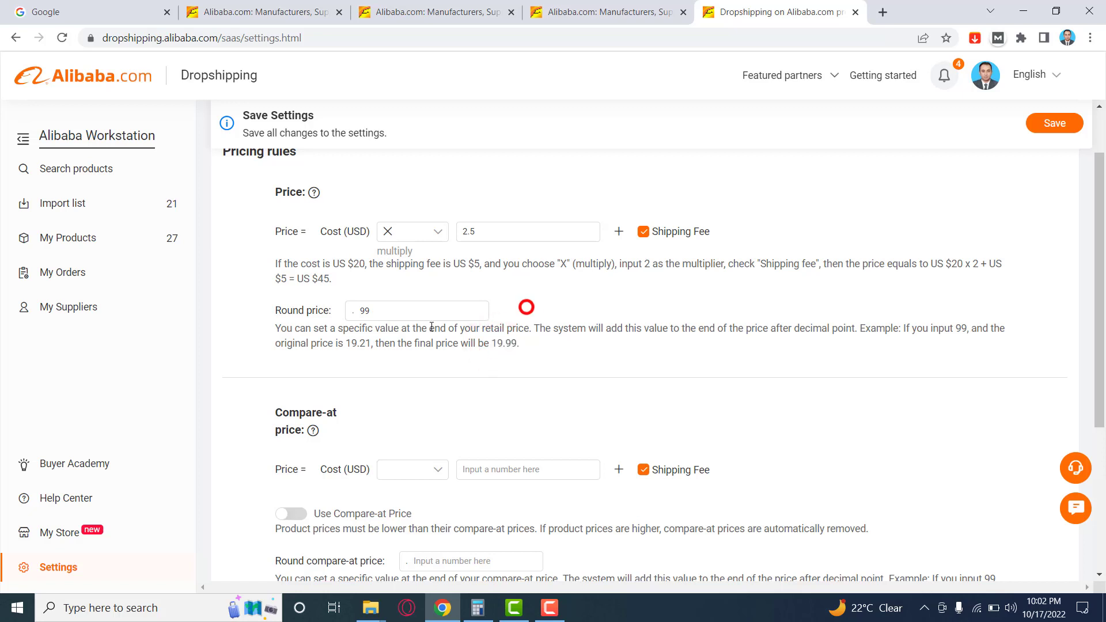
pyautogui.click(363, 311)
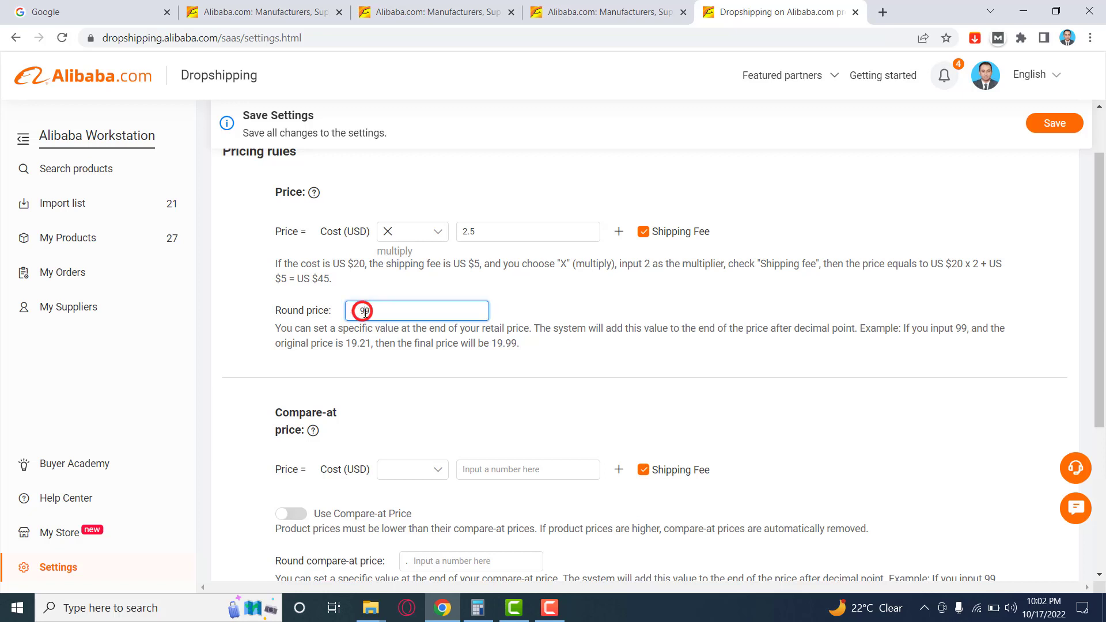
pyautogui.click(574, 293)
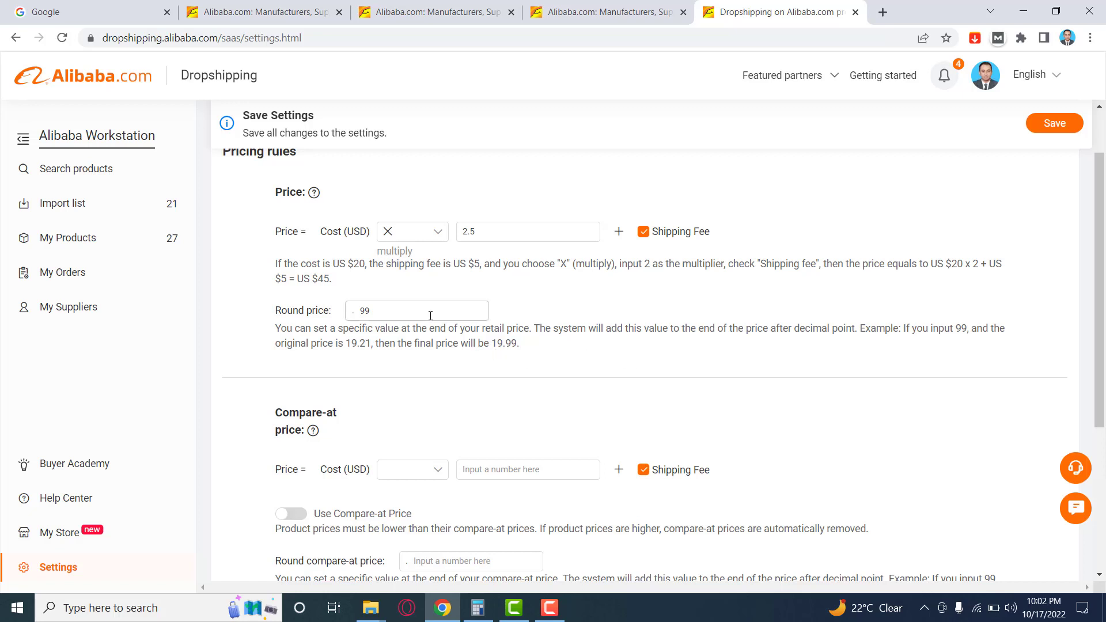
# Review the compare-at price section and the list of countries available as the shipping destination.
pyautogui.scroll(-1, 431, 315)
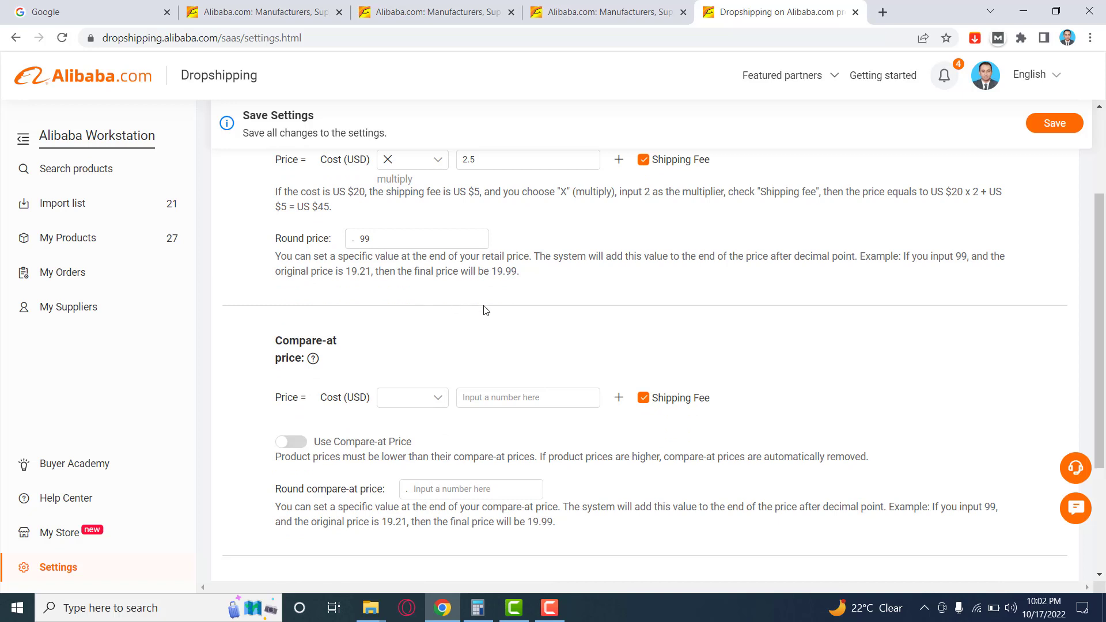
pyautogui.scroll(-2, 484, 311)
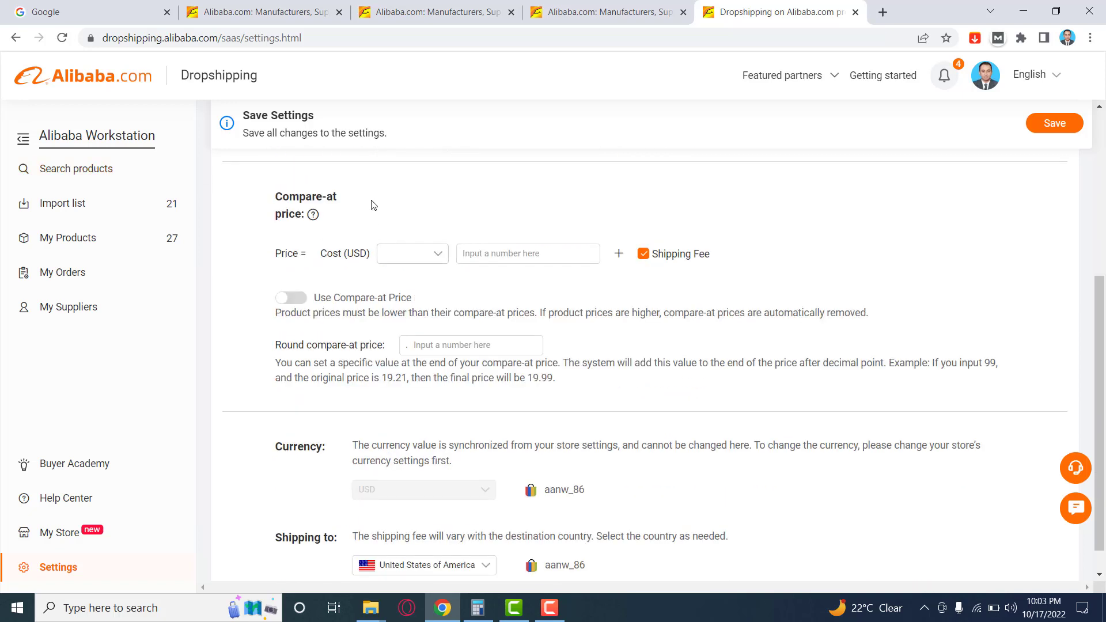
pyautogui.moveTo(314, 217)
pyautogui.scroll(-1, 417, 317)
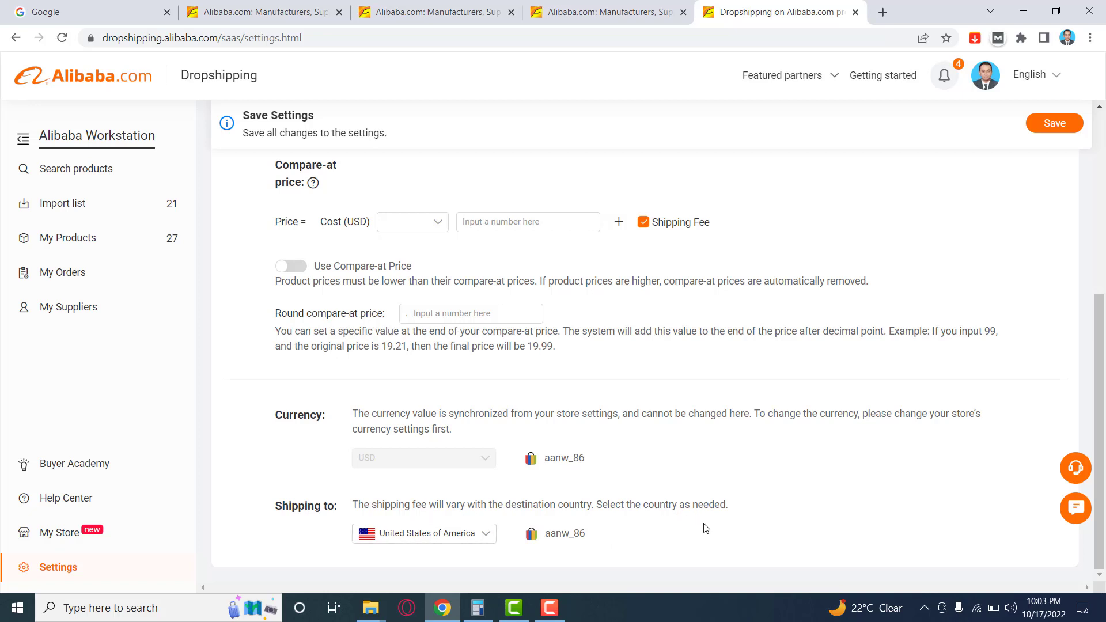
pyautogui.click(487, 541)
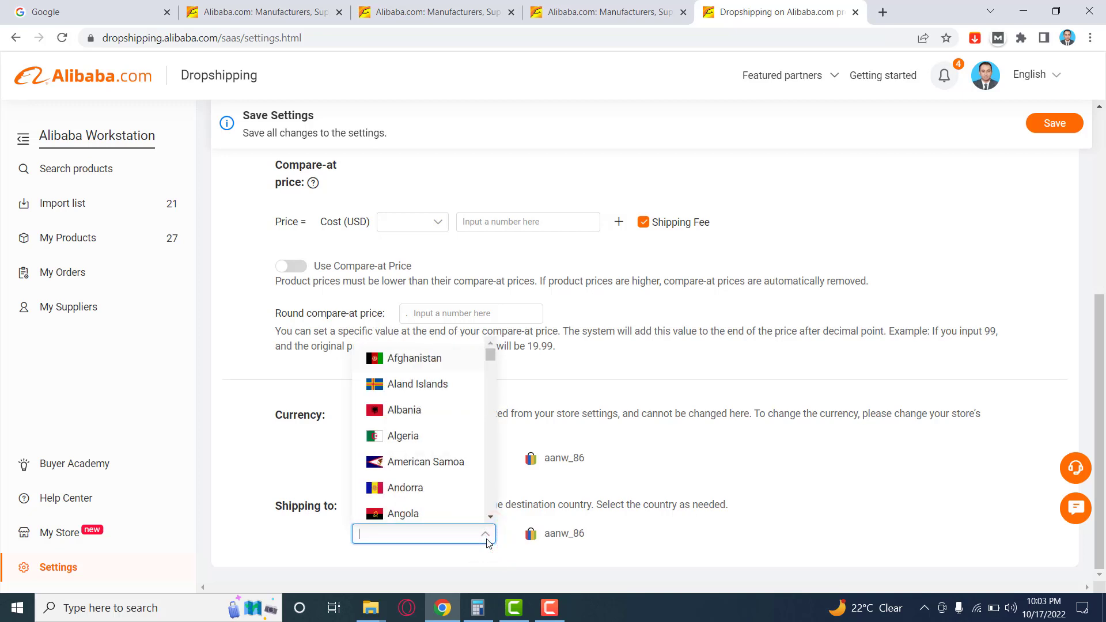
pyautogui.click(487, 541)
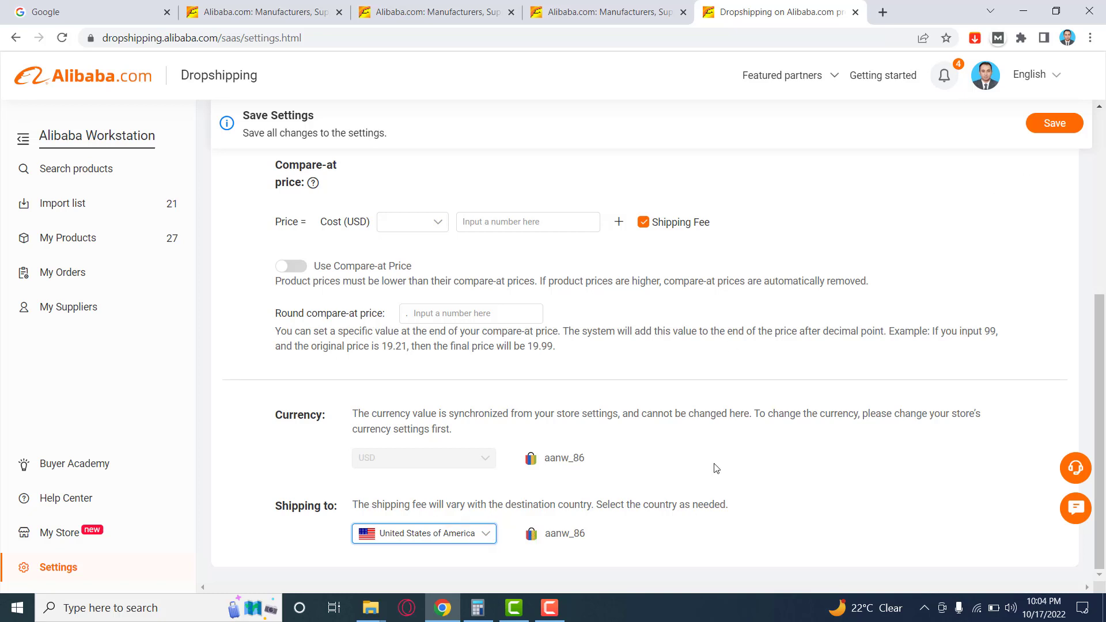
# Check the pricing rules once more and save all changes to the settings.
pyautogui.scroll(5, 716, 468)
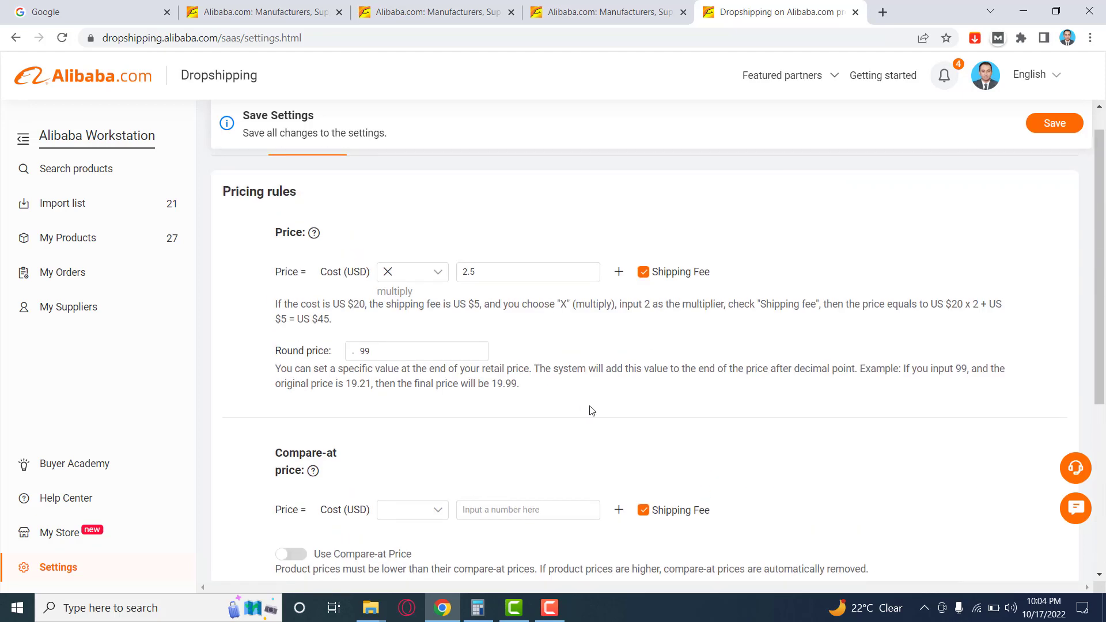
pyautogui.scroll(-5, 597, 410)
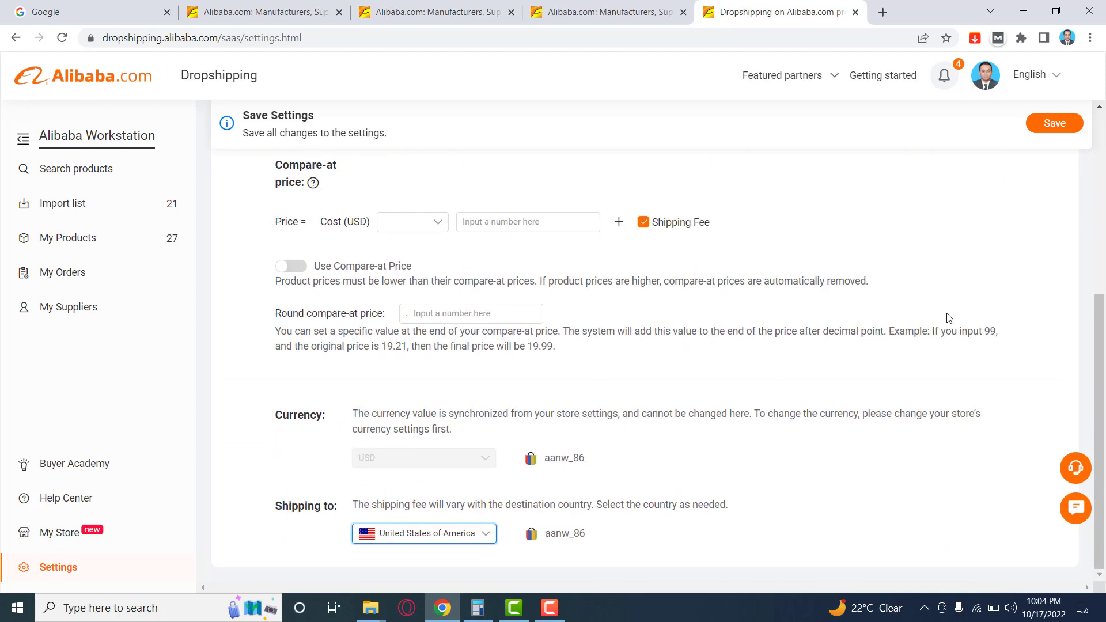
pyautogui.click(1060, 123)
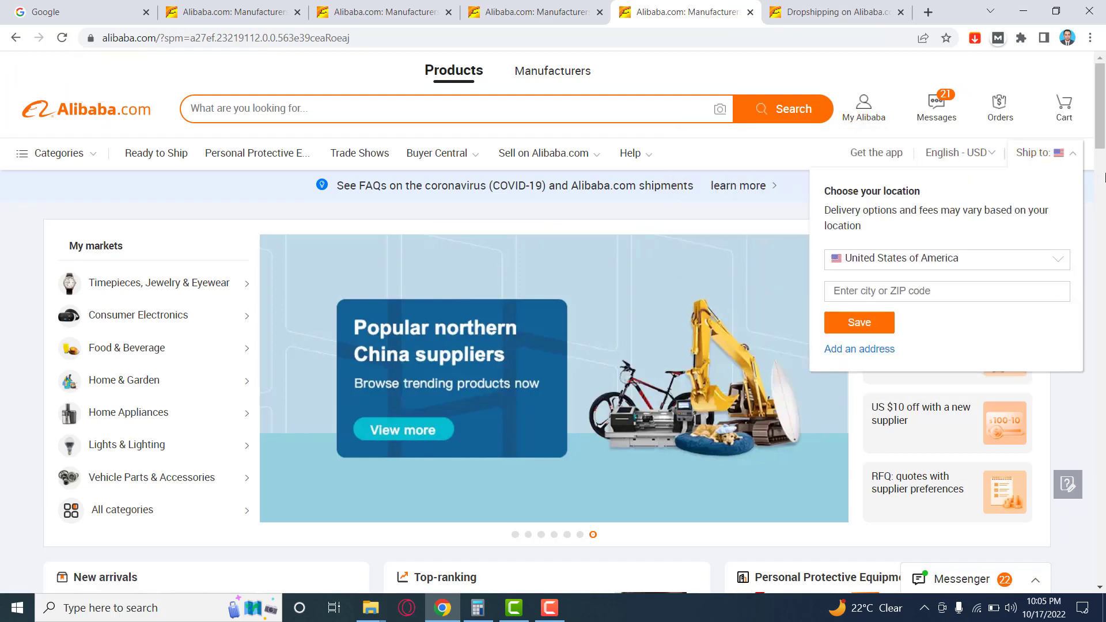
# Look through the countries available as the delivery location on the Alibaba.com home page.
pyautogui.click(1061, 262)
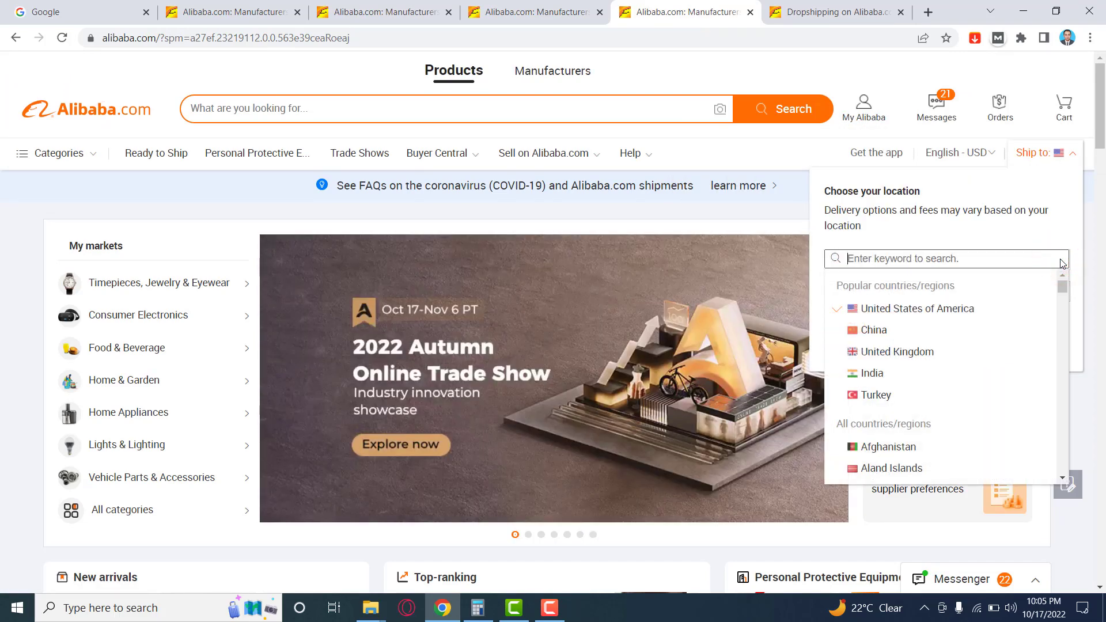
pyautogui.click(1062, 263)
pyautogui.click(772, 154)
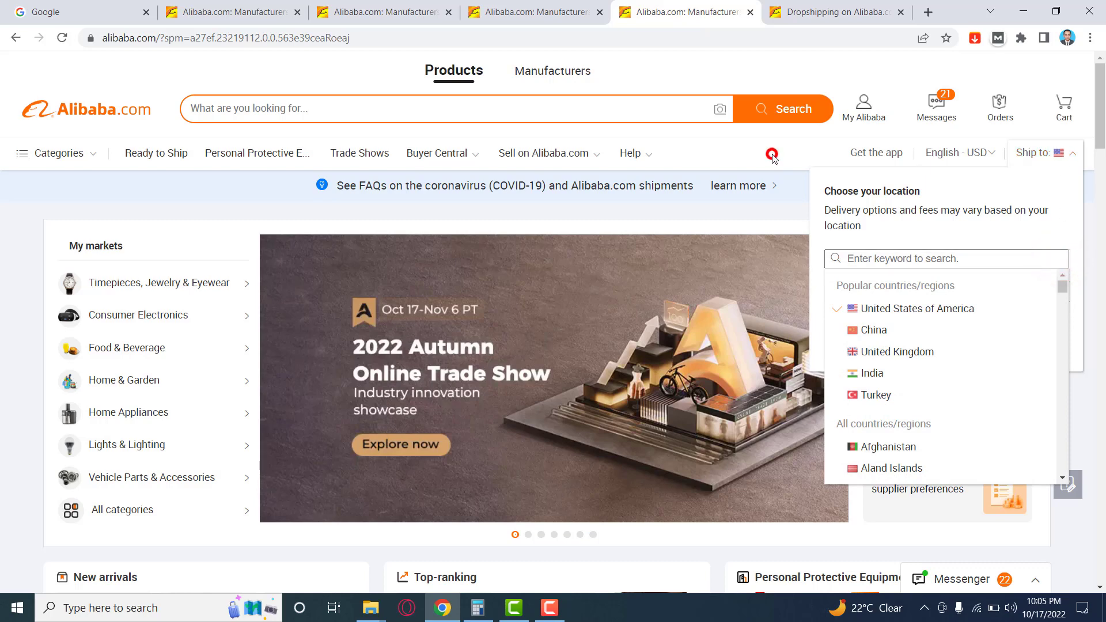